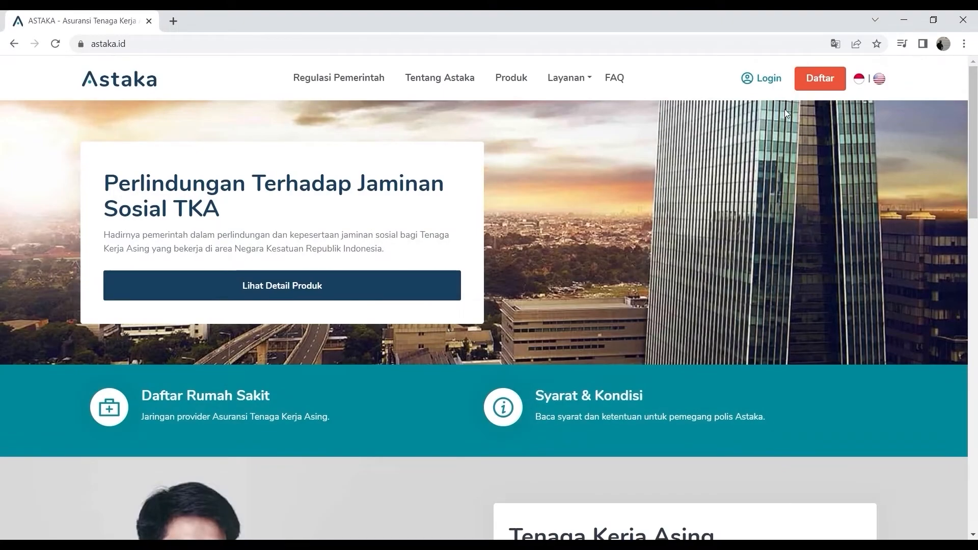
Log in to the Astaka account with the saved credentials and open the company profile.
click(770, 80)
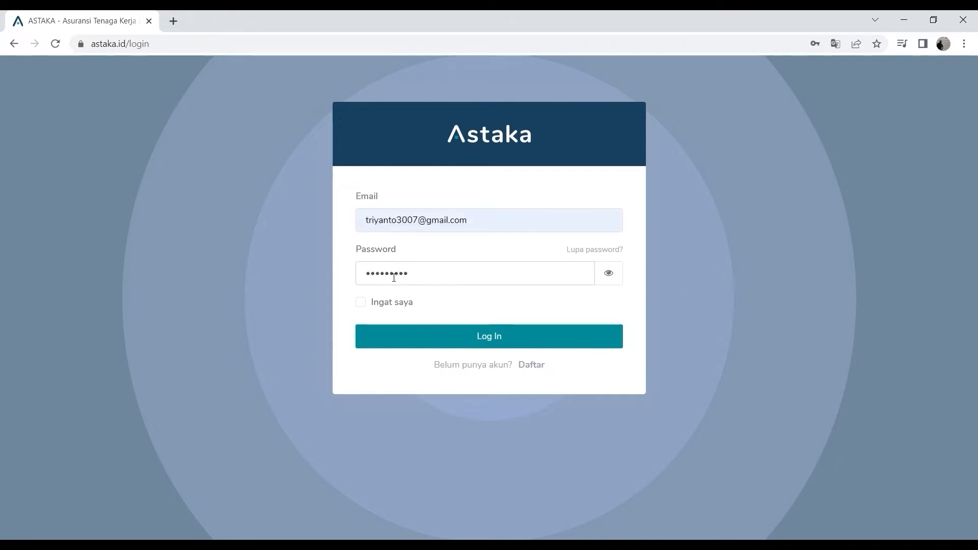
click(469, 342)
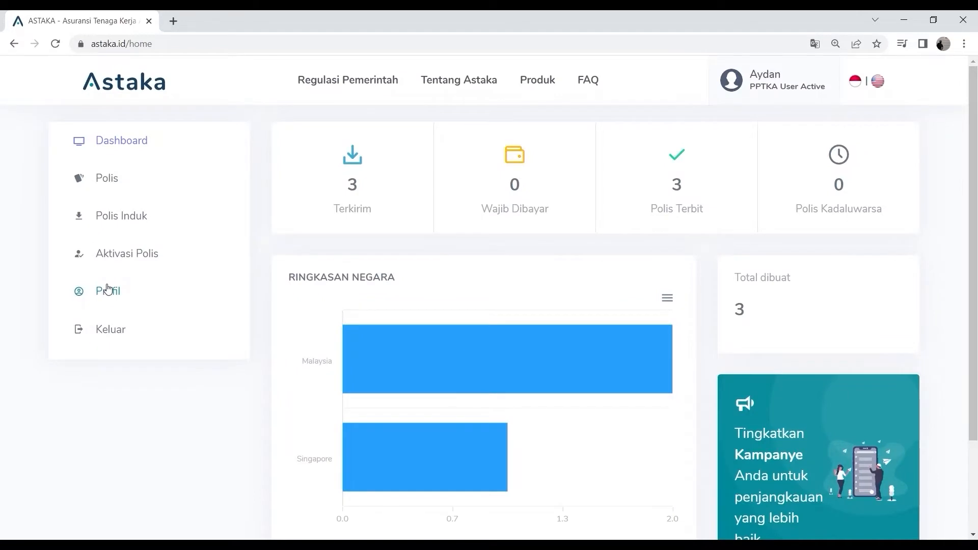
click(116, 294)
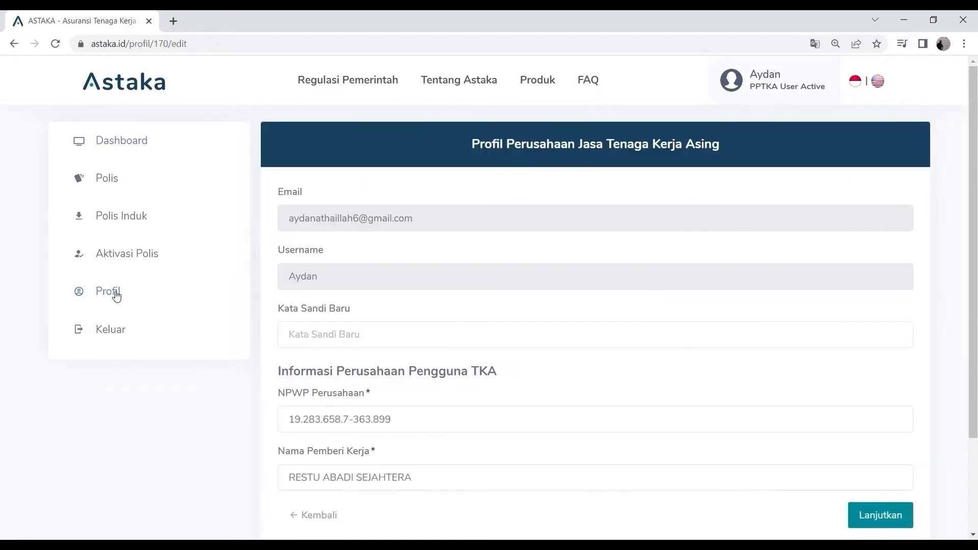
Review the company profile's employer, responsible leader and business licence address sections.
scroll(464, 276, down, 3)
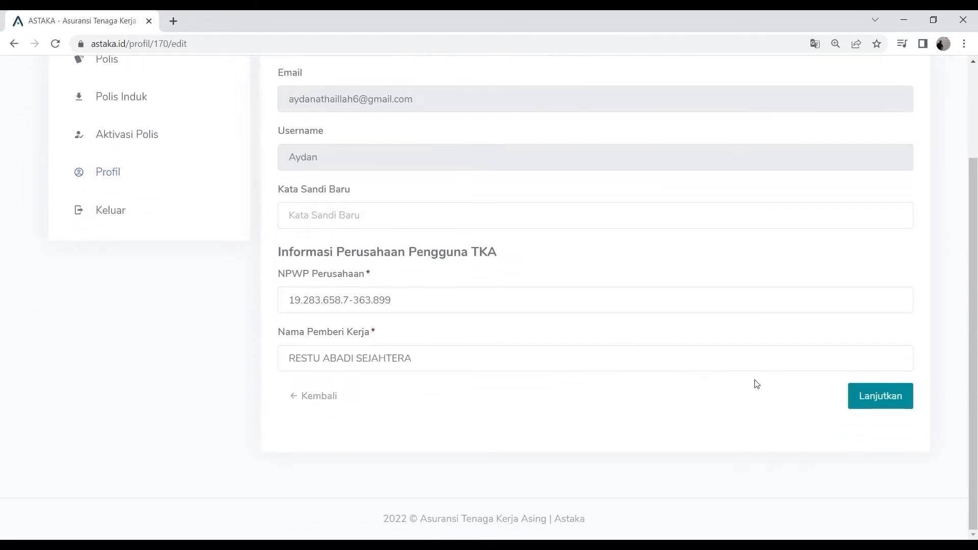
click(885, 396)
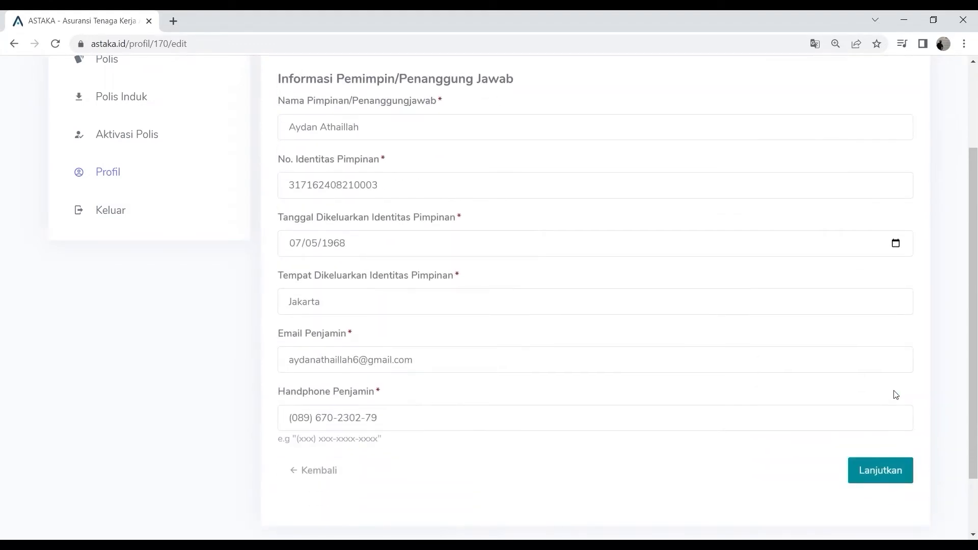
scroll(886, 438, up, 2)
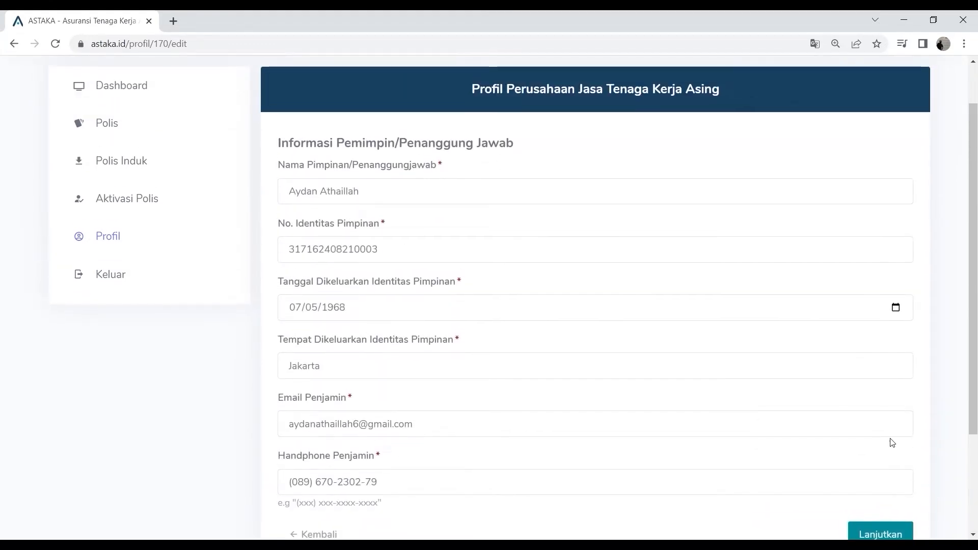
click(882, 530)
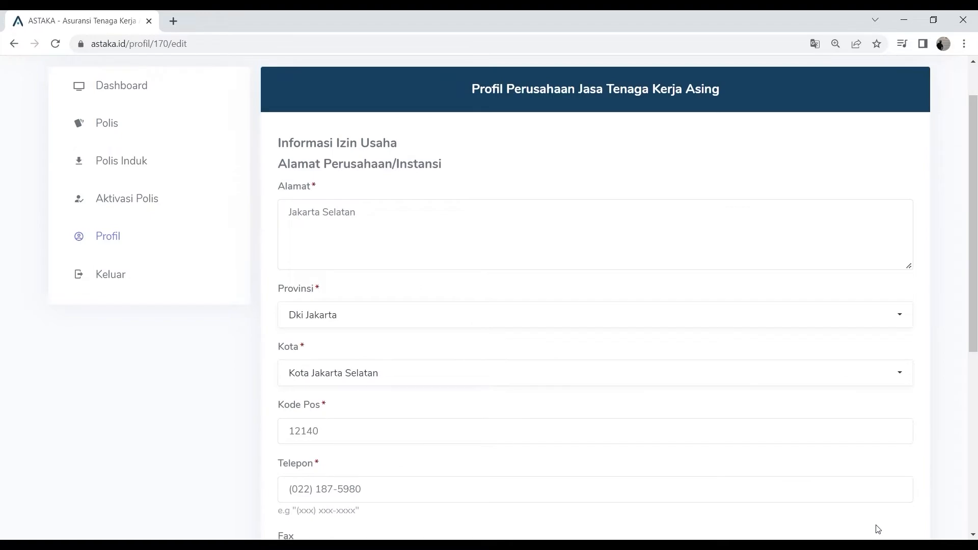
scroll(879, 526, down, 1)
scroll(877, 525, down, 3)
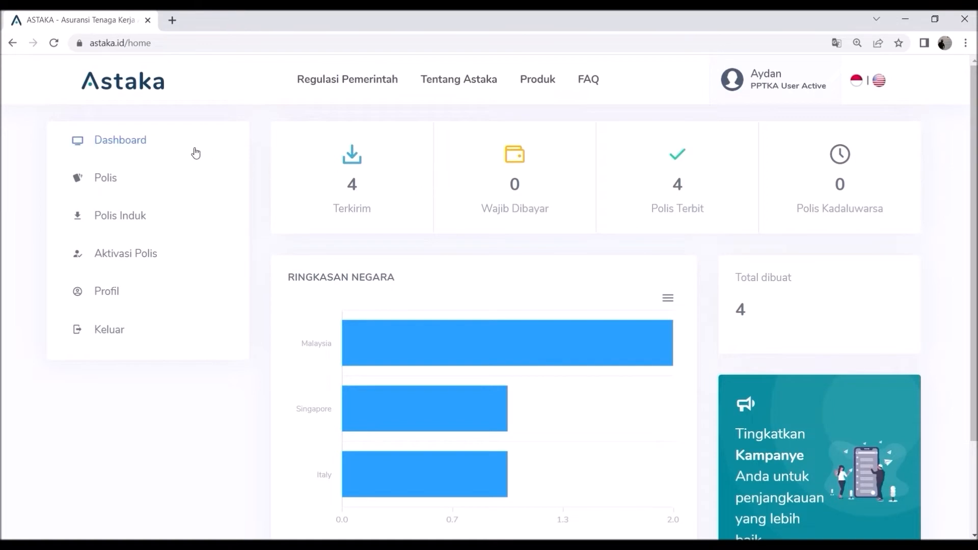
Start a new policy registration and enter the insured's full name, place of birth Italia and date of birth.
click(105, 179)
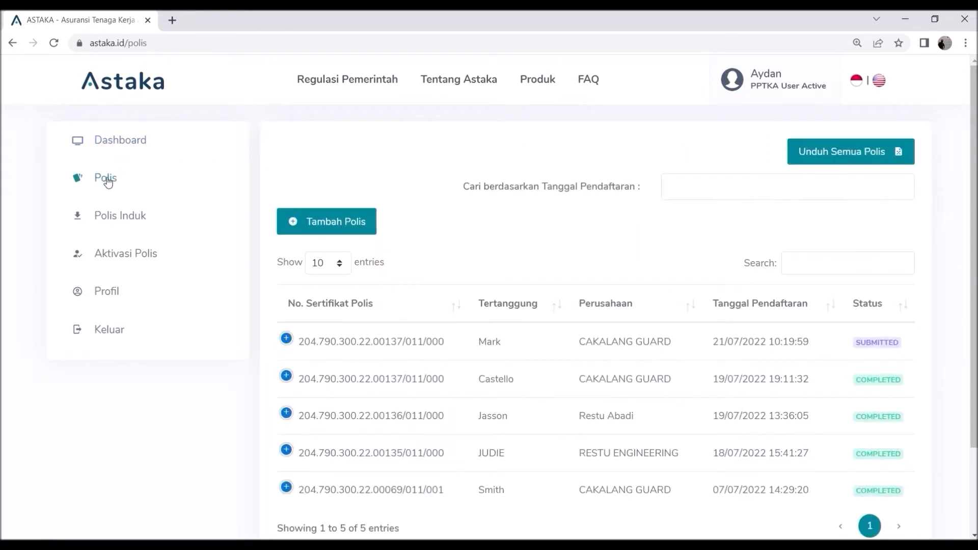
click(336, 234)
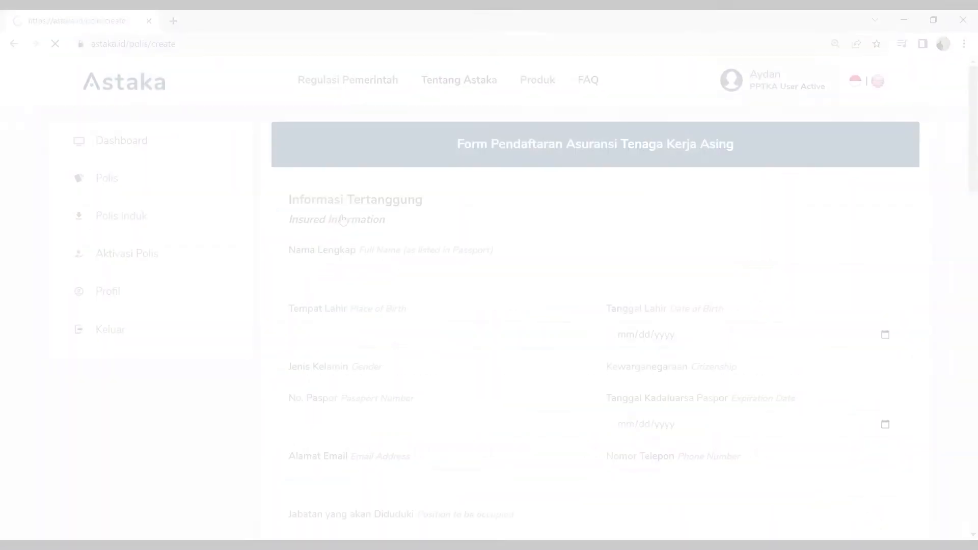
click(349, 278)
key(Tab)
key(Tab)
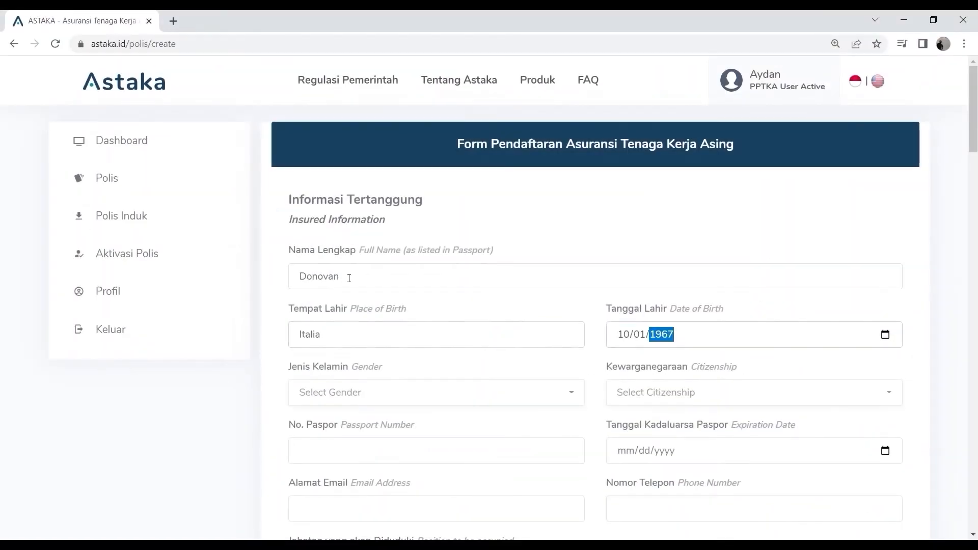
Set the insured's gender to Laki-laki / Male and citizenship to Italy.
click(313, 391)
click(439, 443)
click(622, 399)
click(613, 374)
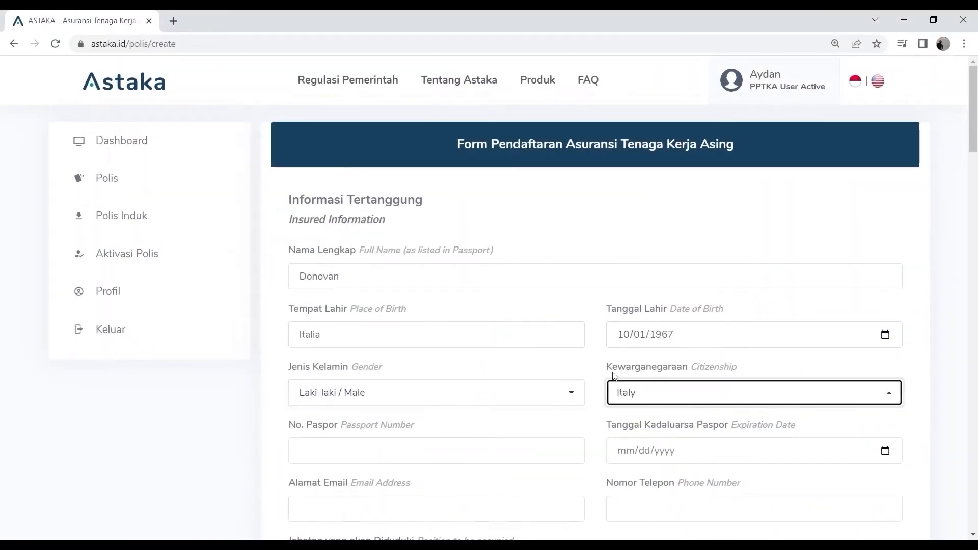
Enter the insured's passport number and set the passport expiration date to 10/01/2026.
click(335, 448)
click(624, 461)
text(10012026)
Enter the insured's email address and phone number, and choose Manajer/ Manager as the position to be occupied.
scroll(631, 458, down, 3)
click(347, 387)
click(631, 380)
Fill in the insured's permanent address with its city, country Italy and postal code.
scroll(629, 448, down, 4)
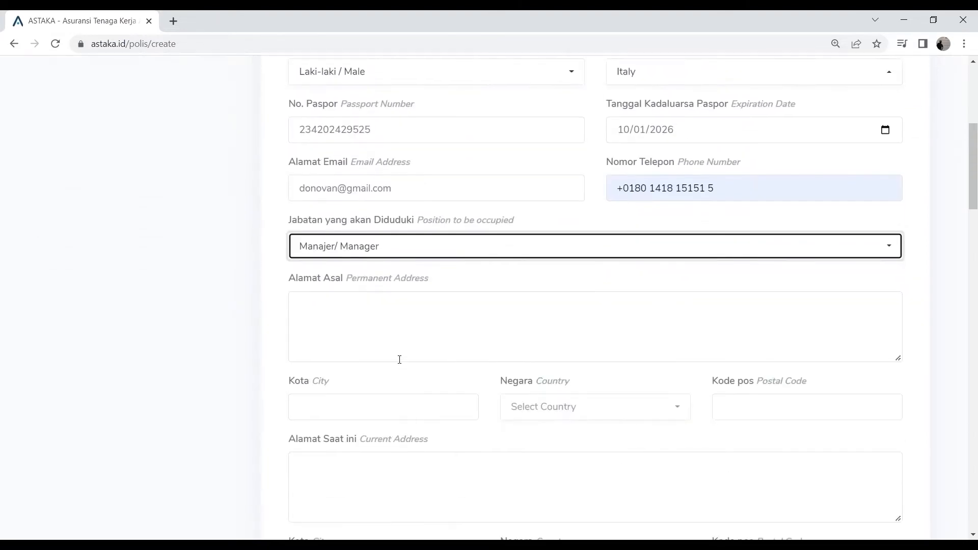
click(400, 358)
text(Italy)
click(341, 406)
text(Italy)
click(596, 406)
click(760, 414)
text(4567)
Fill in the insured's current address with its city, country Italy and postal code.
click(406, 474)
text(Monaco)
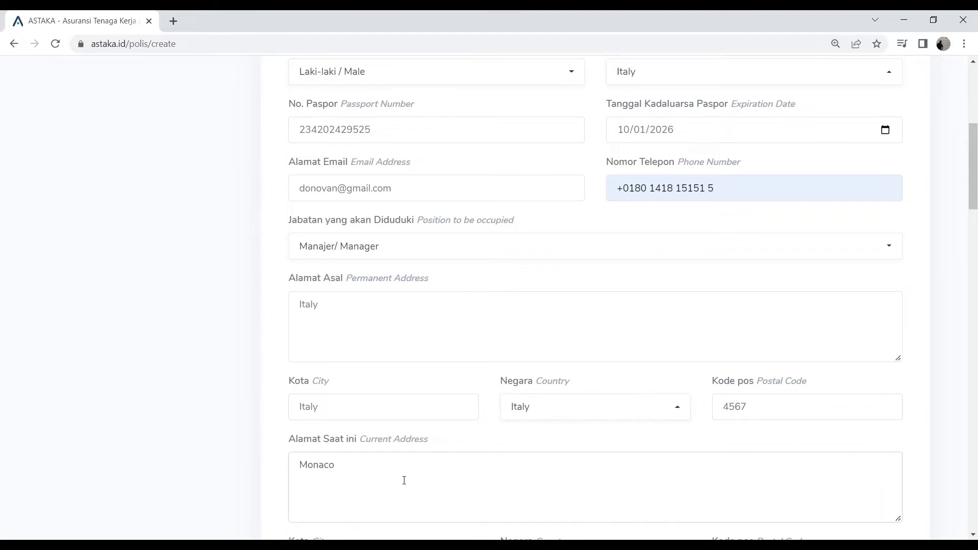
scroll(375, 446, down, 3)
click(335, 446)
text(Monaco)
click(537, 438)
click(745, 439)
text(4567)
Enter workplace location JAKARTA INDONESIA, the heir's name, marital status Married/Menikah and the family phone number.
scroll(354, 411, down, 3)
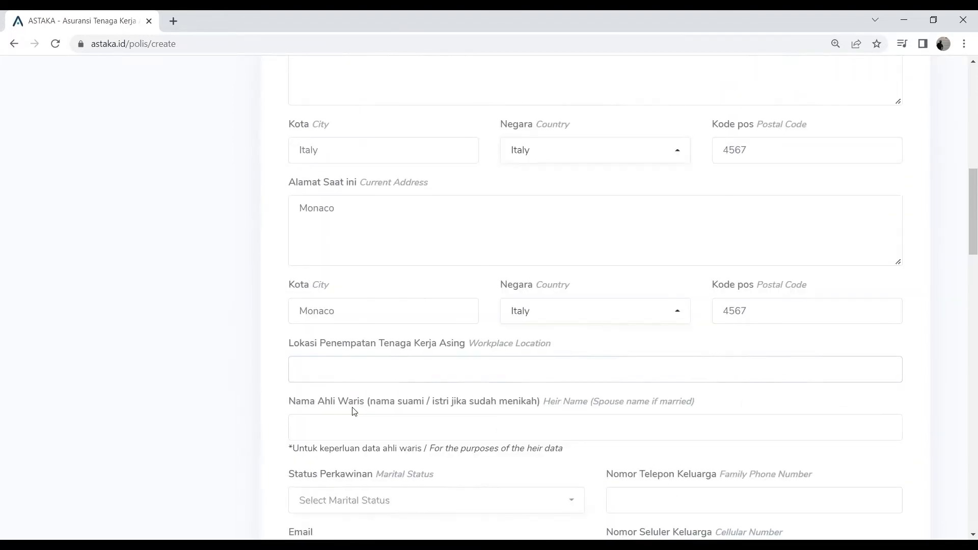
click(398, 445)
click(662, 437)
Enter the family's email and cellular number, and upload DEBITNOTE AMB 2022.pdf as the passport cover.
scroll(531, 452, down, 1)
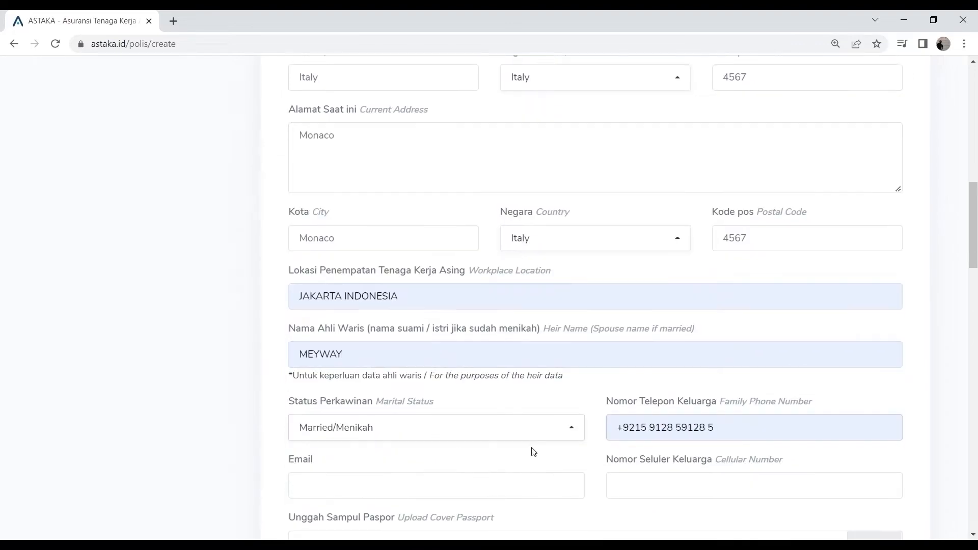
click(393, 432)
click(644, 439)
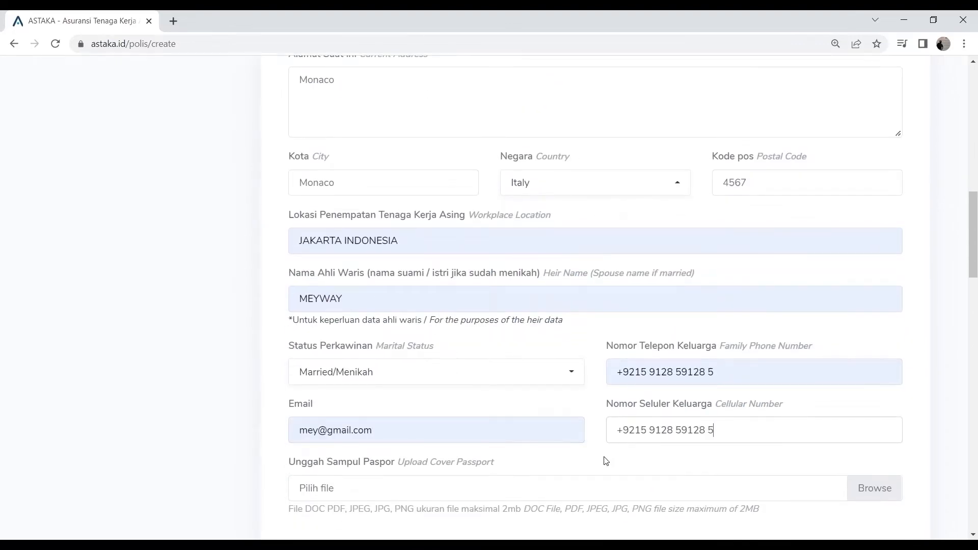
scroll(596, 460, down, 1)
click(888, 425)
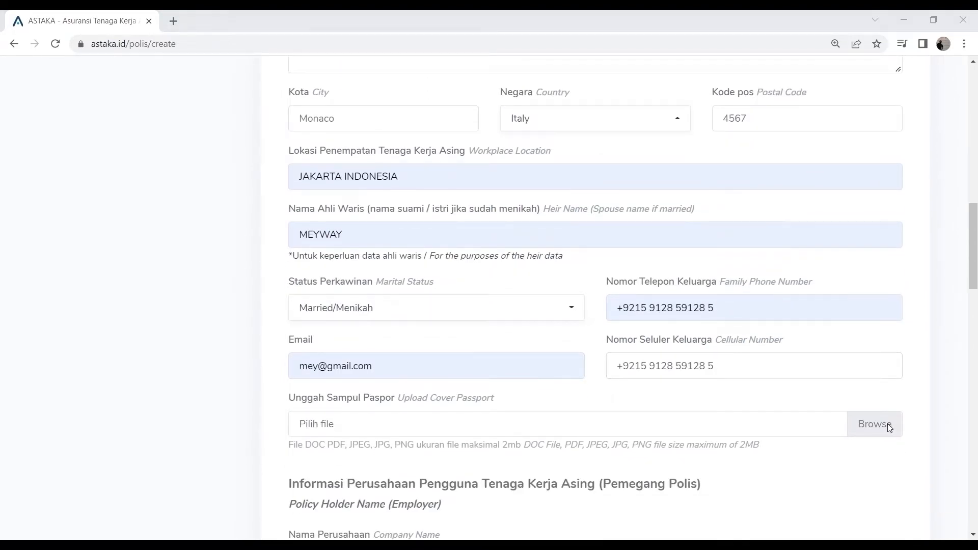
Enter CAKALANG GUARD as the policy holder's company name and fill in the company address.
scroll(477, 392, down, 2)
scroll(477, 392, down, 1)
click(441, 362)
text(CAKALANG GUARD)
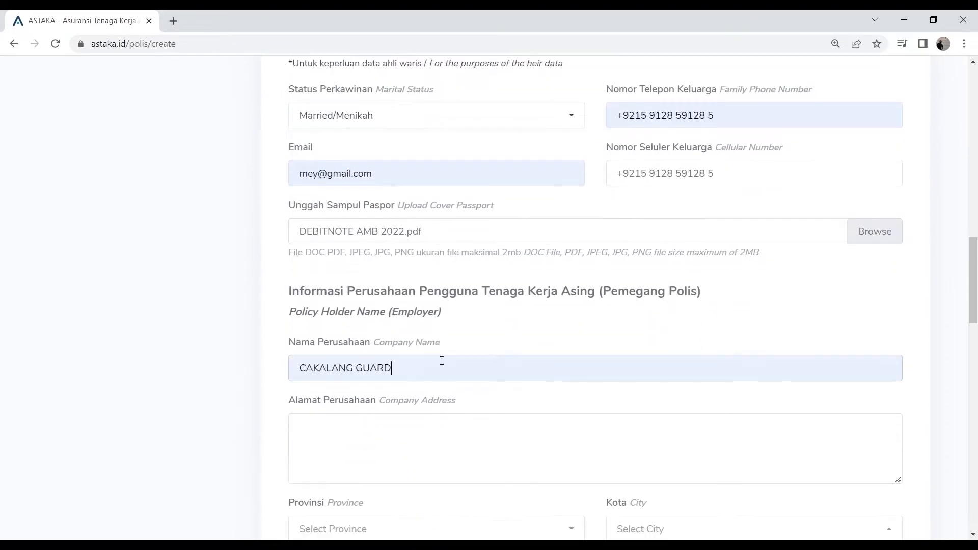
scroll(403, 341, down, 2)
click(357, 303)
text(JAKARATA PUSAT)
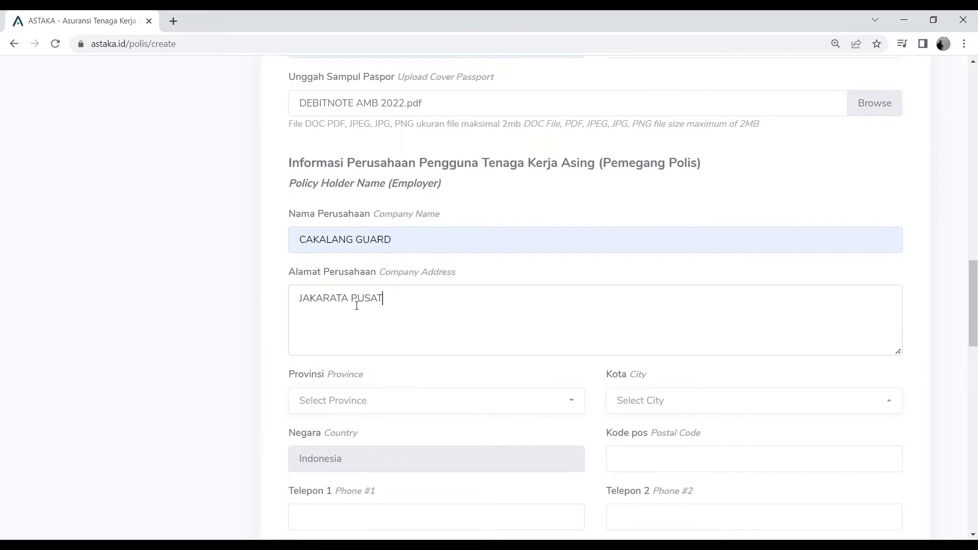
Set the company's province to Dki Jakarta and city to Kota Jakarta Pusat, and enter its postal code.
click(351, 402)
click(371, 360)
click(632, 419)
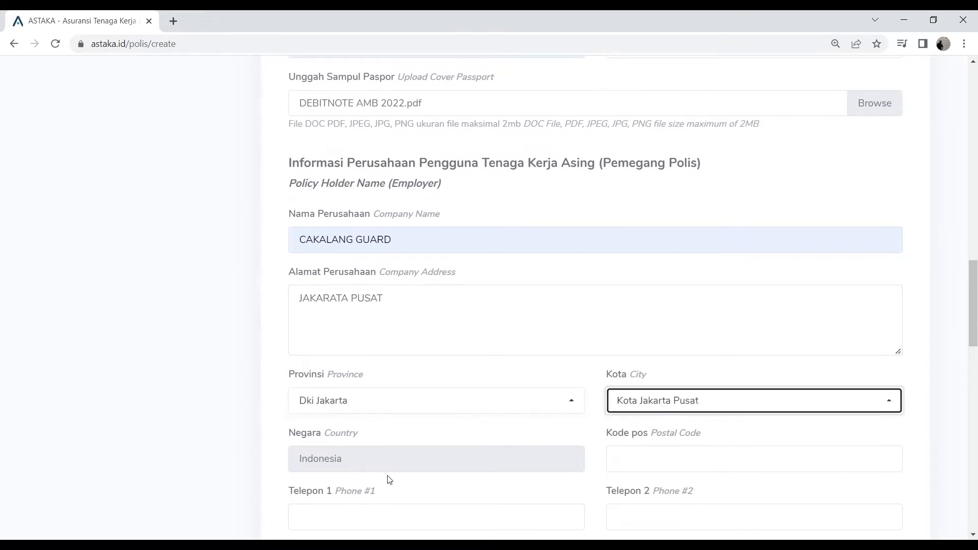
click(651, 457)
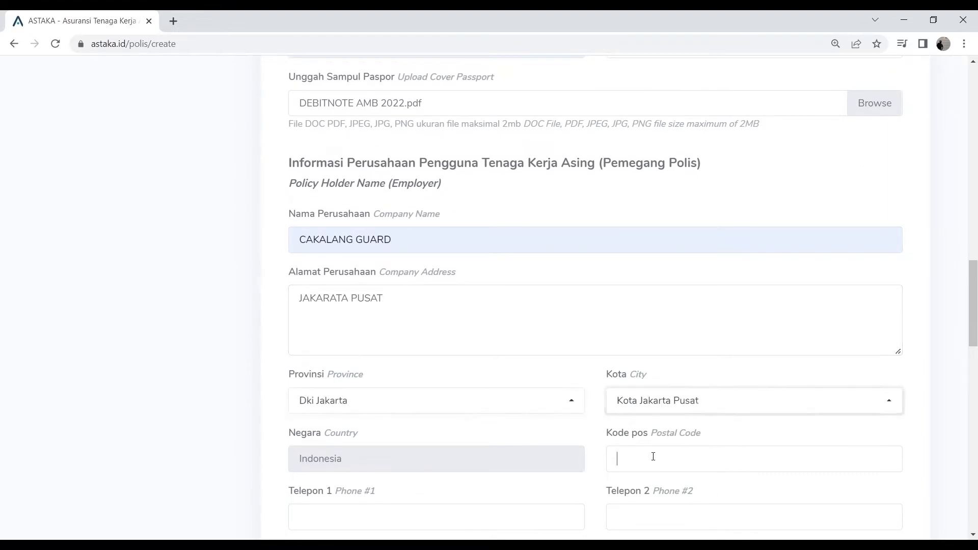
text(10350)
Enter the company's first and second phone numbers.
scroll(691, 384, down, 2)
scroll(691, 385, down, 1)
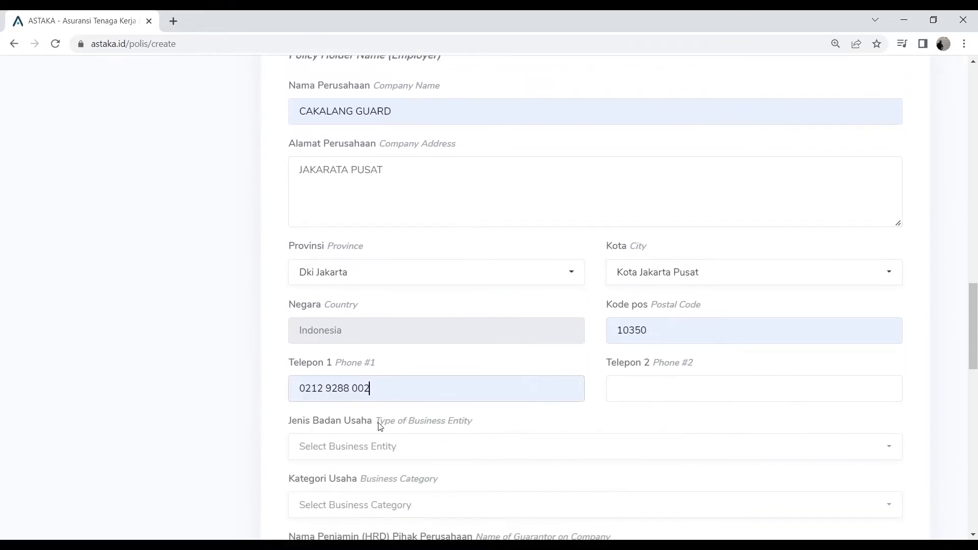
click(647, 378)
Set the business entity type to Pemerintahan/ Government and the business category to Industri Pengolahan/ Processing industry.
scroll(525, 423, down, 1)
scroll(525, 424, down, 1)
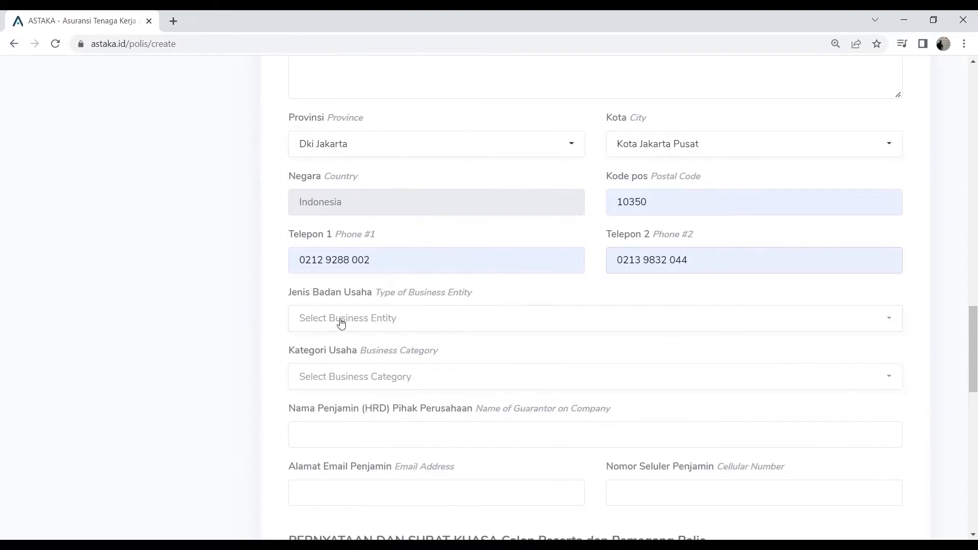
click(343, 326)
click(397, 367)
scroll(421, 352, down, 1)
click(408, 315)
click(388, 168)
Enter the company guarantor's name, email address and cellular number.
click(372, 379)
text(BENZERRO)
click(392, 424)
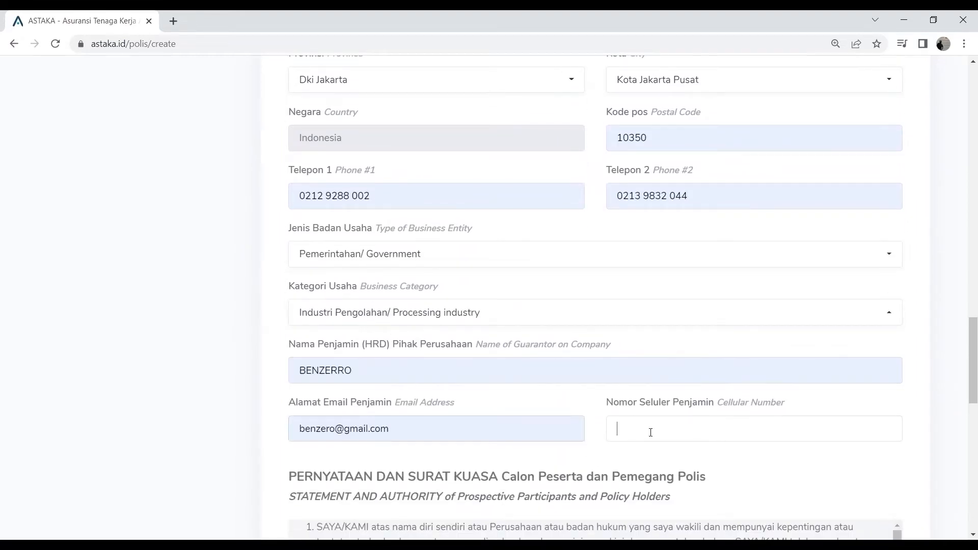
click(716, 430)
Read through and agree to the statement and authority text, and choose the 6 Bulan / Month policy term.
scroll(693, 408, down, 2)
scroll(685, 353, down, 7)
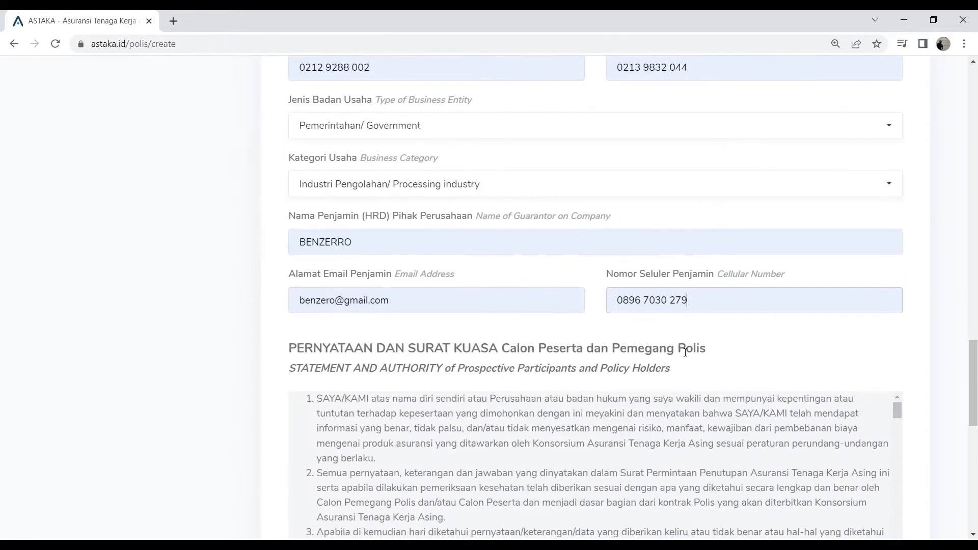
scroll(686, 353, down, 10)
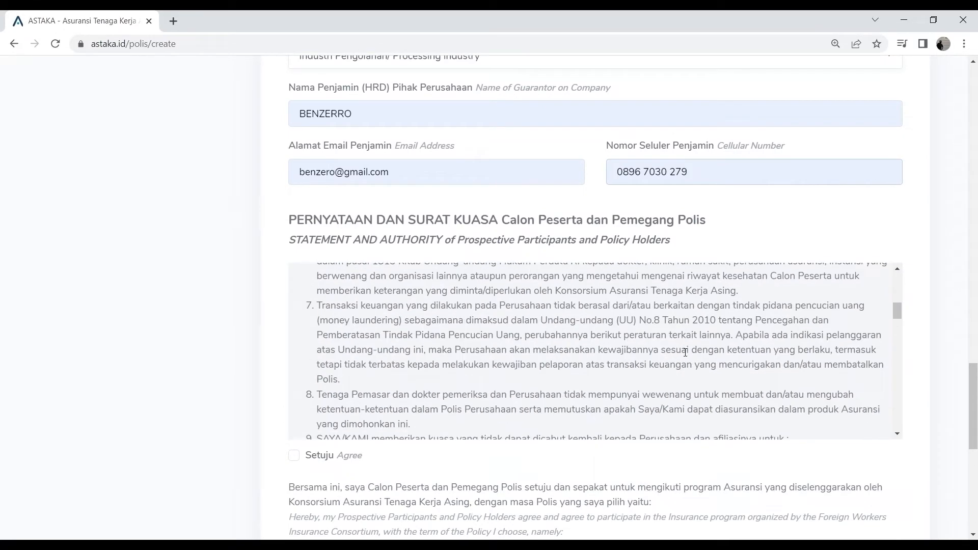
scroll(685, 353, down, 8)
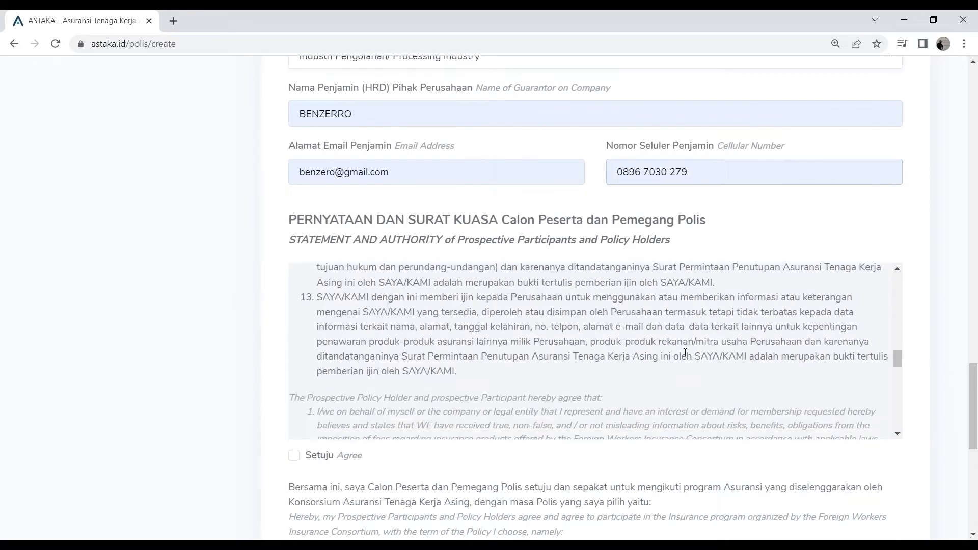
scroll(680, 351, down, 6)
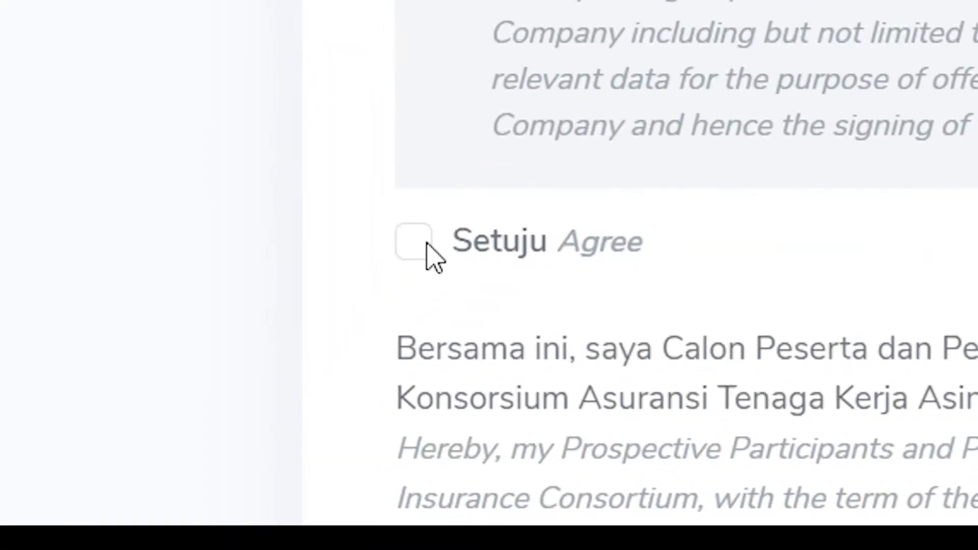
click(429, 244)
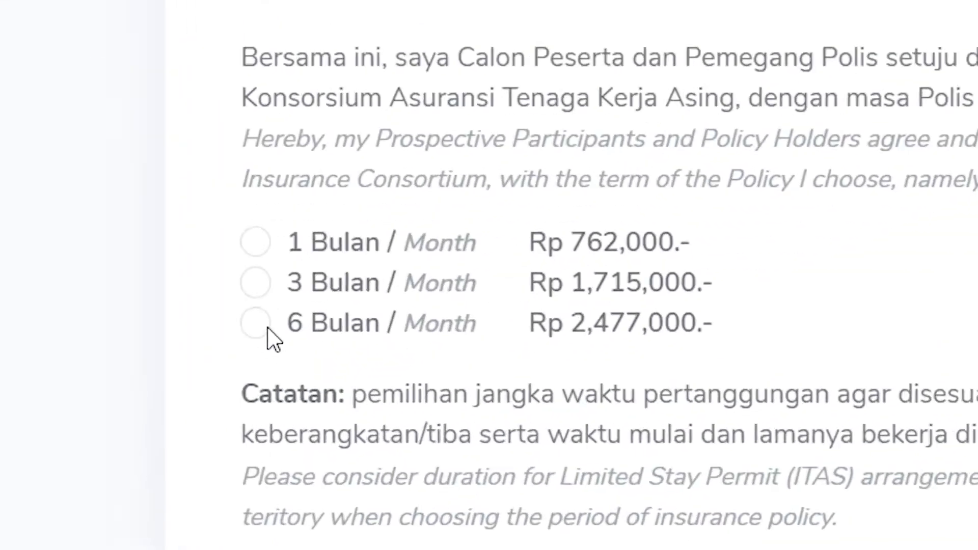
click(295, 393)
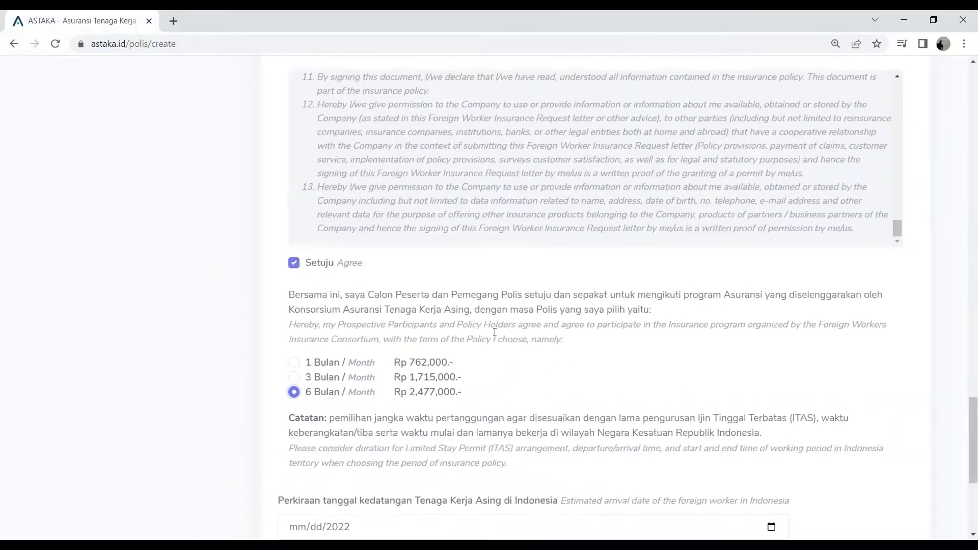
Set the foreign worker's estimated arrival date in Indonesia to 08/10/2022 and submit the registration form.
scroll(495, 332, down, 5)
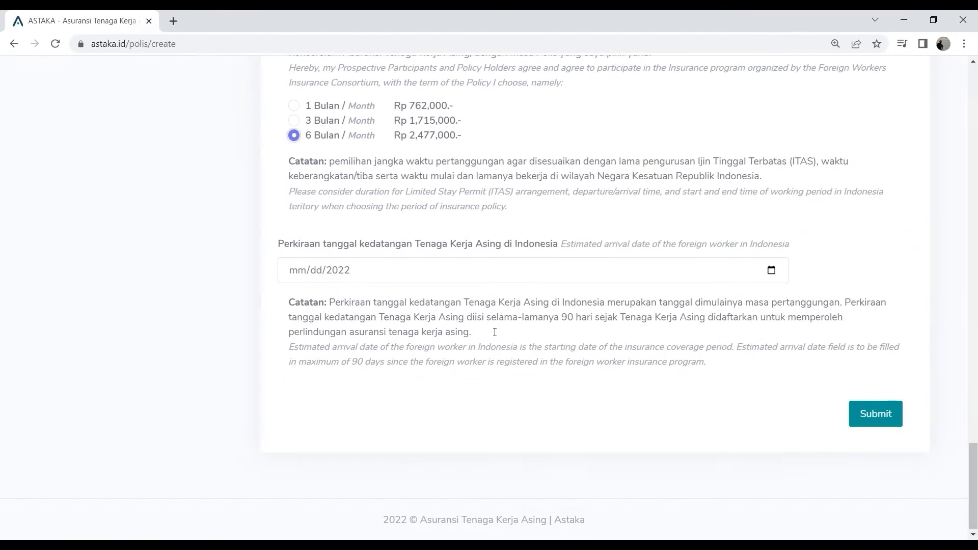
click(304, 271)
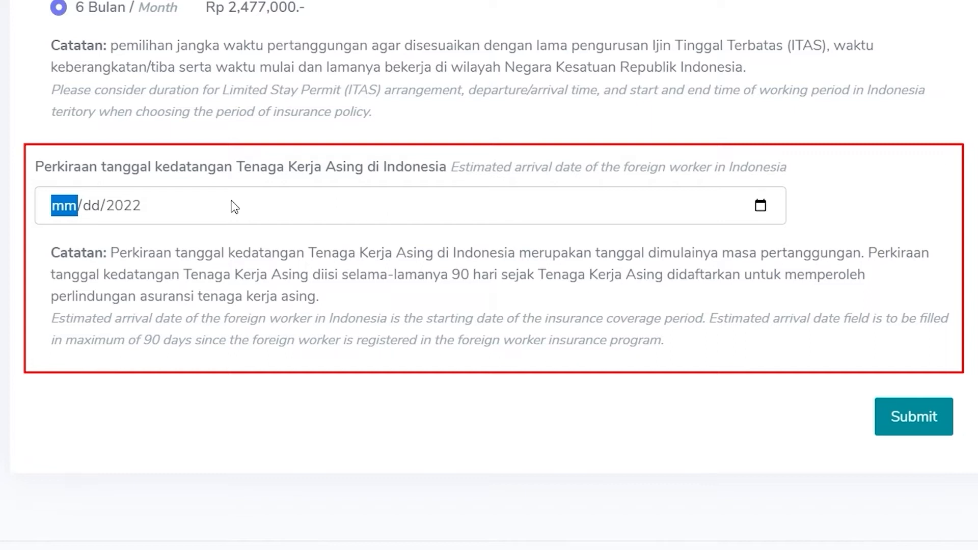
text(08/)
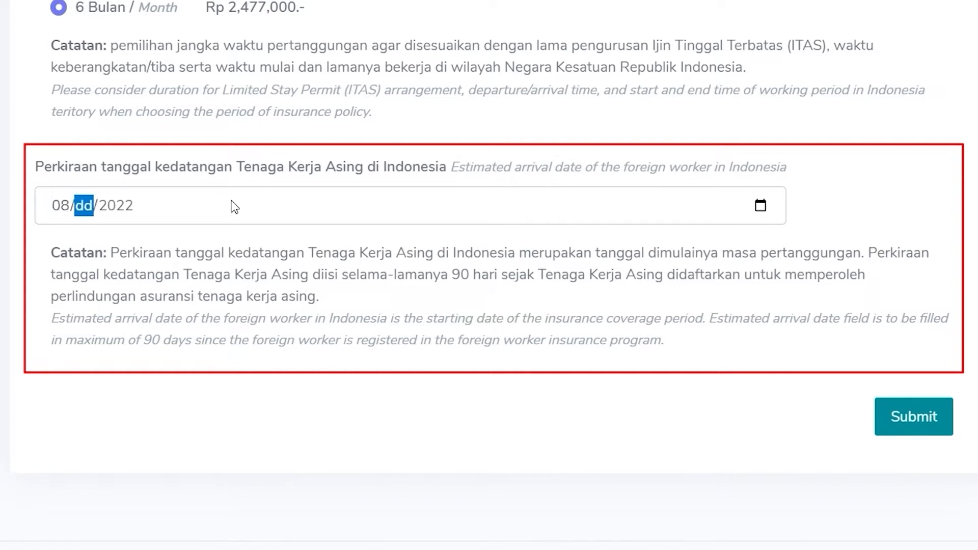
text(10)
click(932, 419)
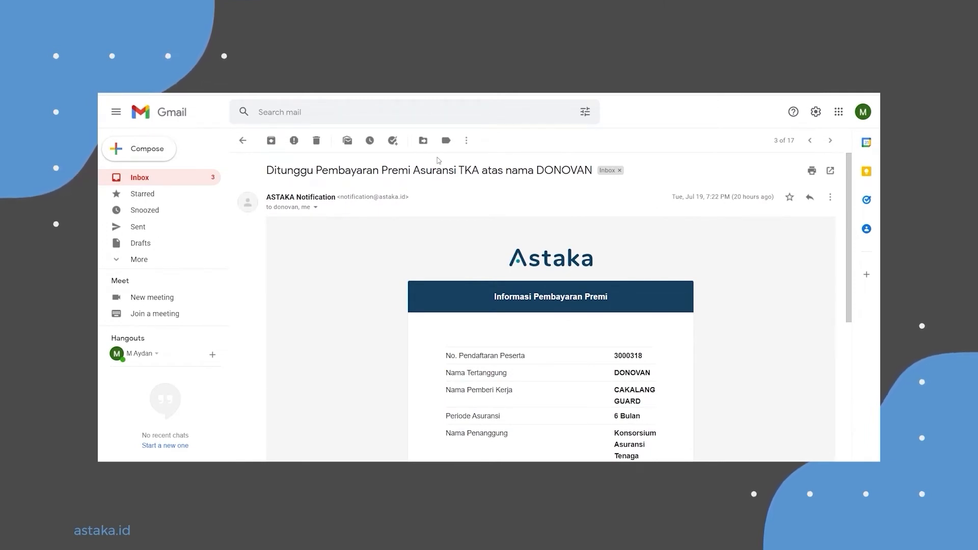
Switch to Gmail and review the ASTAKA premium payment notification email for the registered worker.
scroll(438, 162, down, 3)
scroll(437, 165, down, 5)
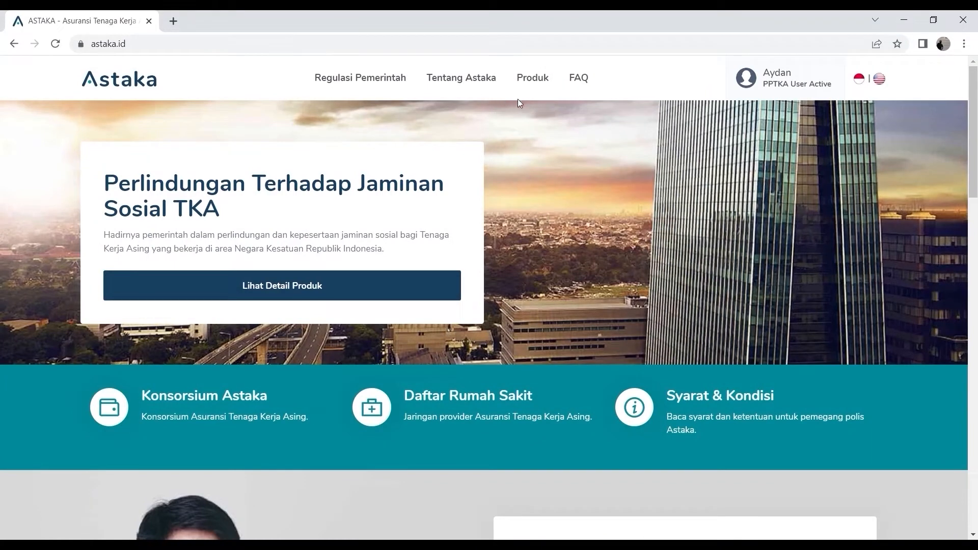
Switch to the Astaka site's FAQ and read the instructions for paying by BNI bank transfer.
click(582, 80)
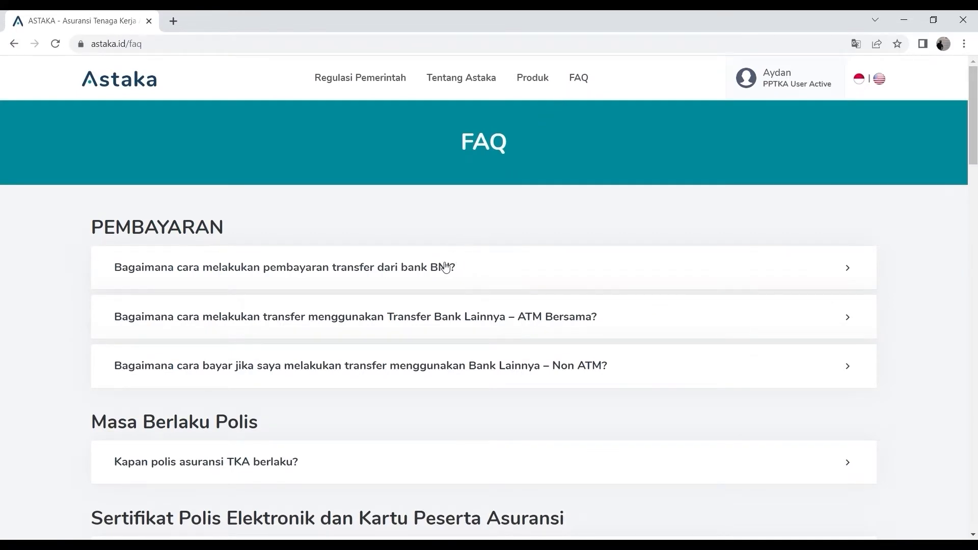
click(443, 269)
scroll(443, 269, down, 2)
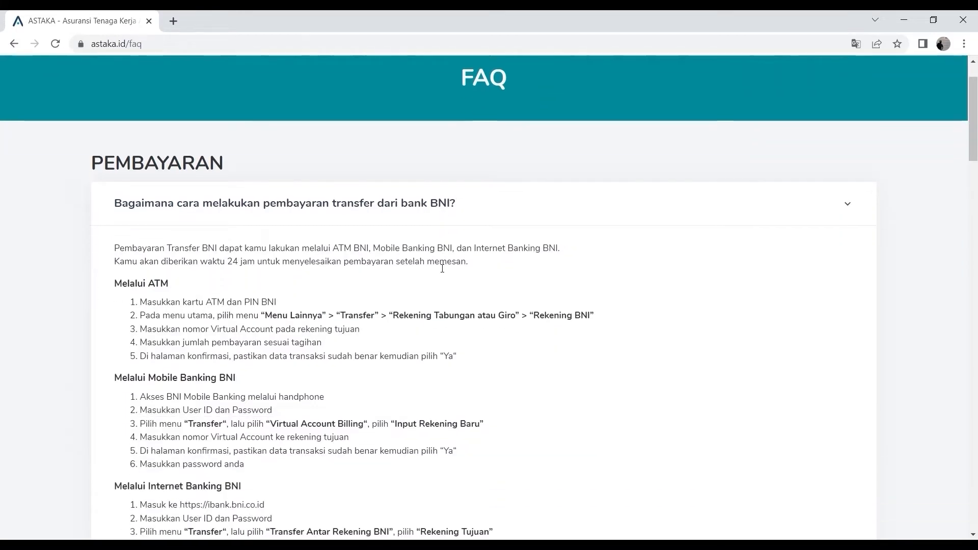
scroll(443, 269, down, 5)
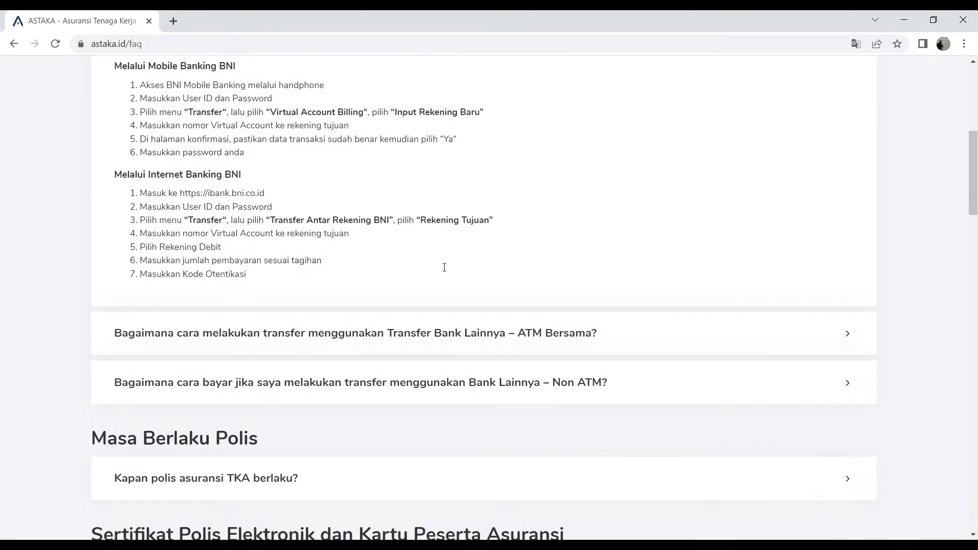
scroll(441, 266, down, 1)
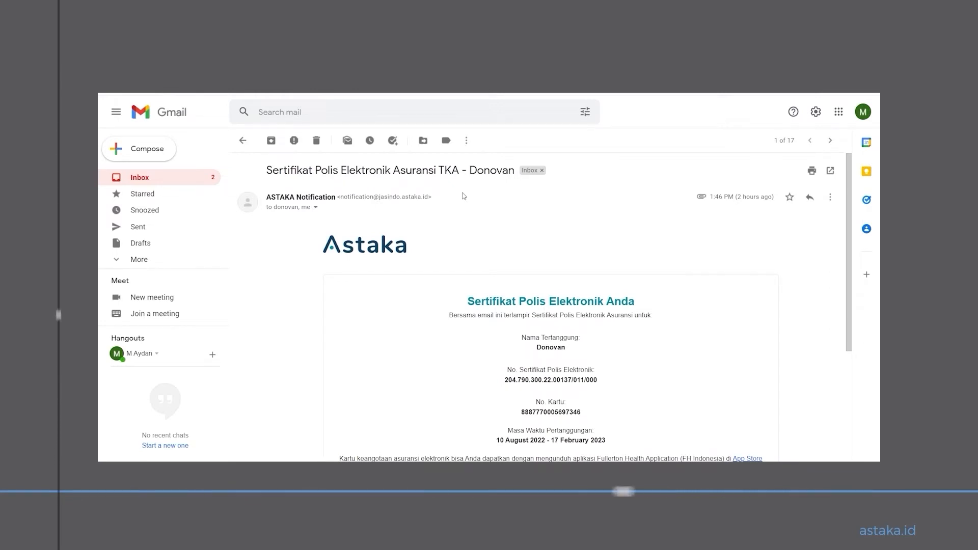
Review the electronic policy certificate email in Gmail and the details on the policy certificate document.
scroll(463, 197, down, 3)
scroll(464, 196, down, 1)
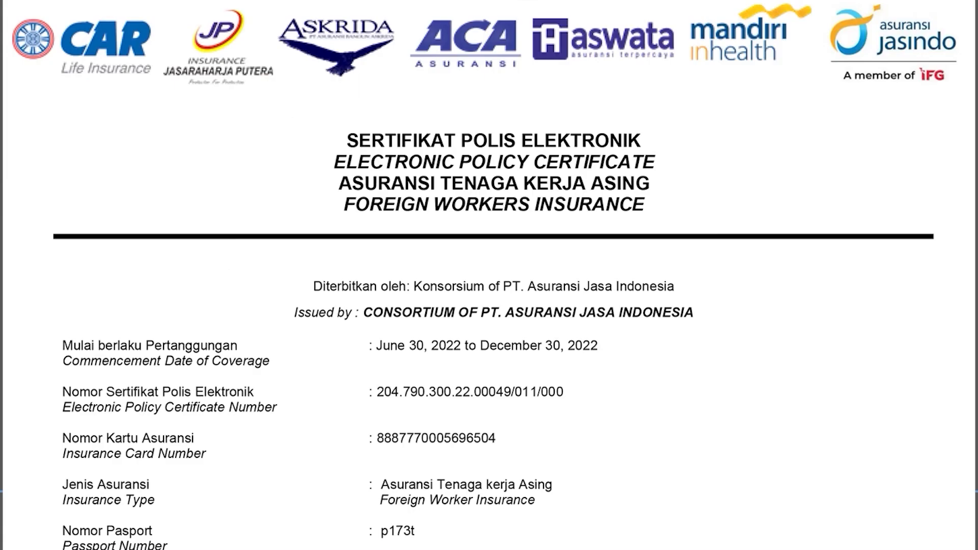
scroll(489, 275, down, 8)
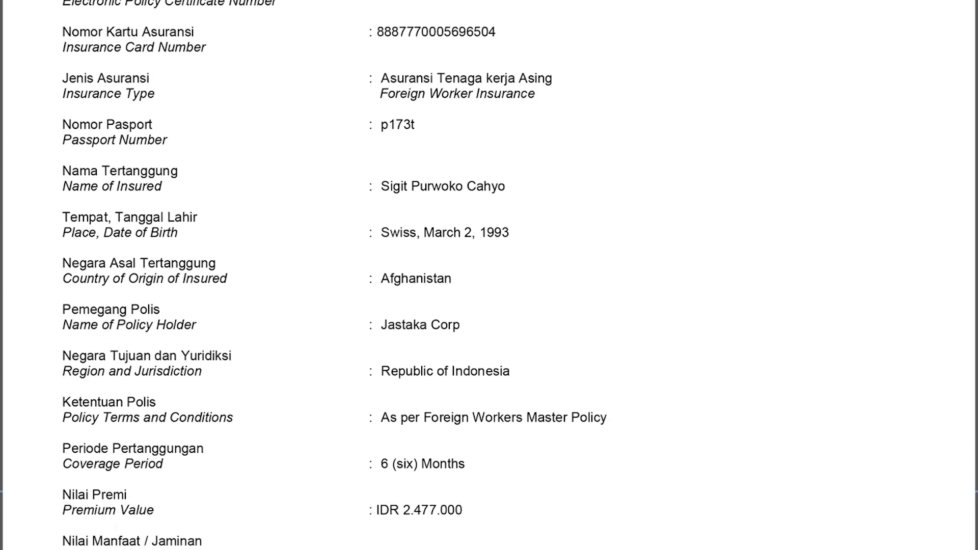